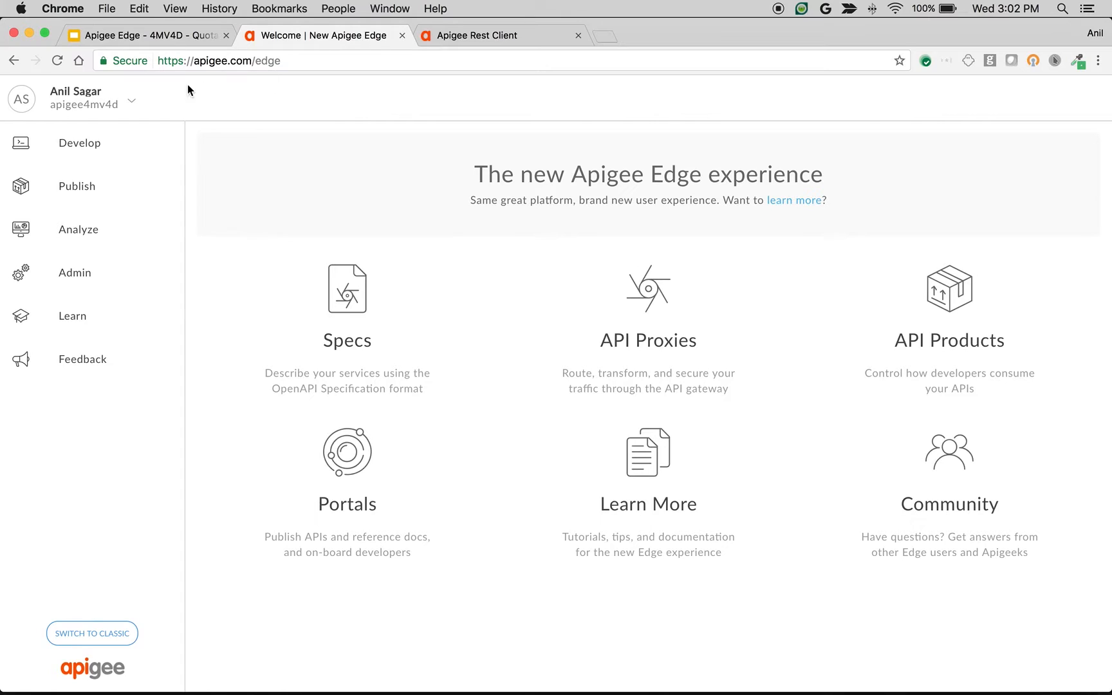
# Step: Start a new API proxy of type No Target and name it quotaWeightDemo
pyautogui.click(607, 331)
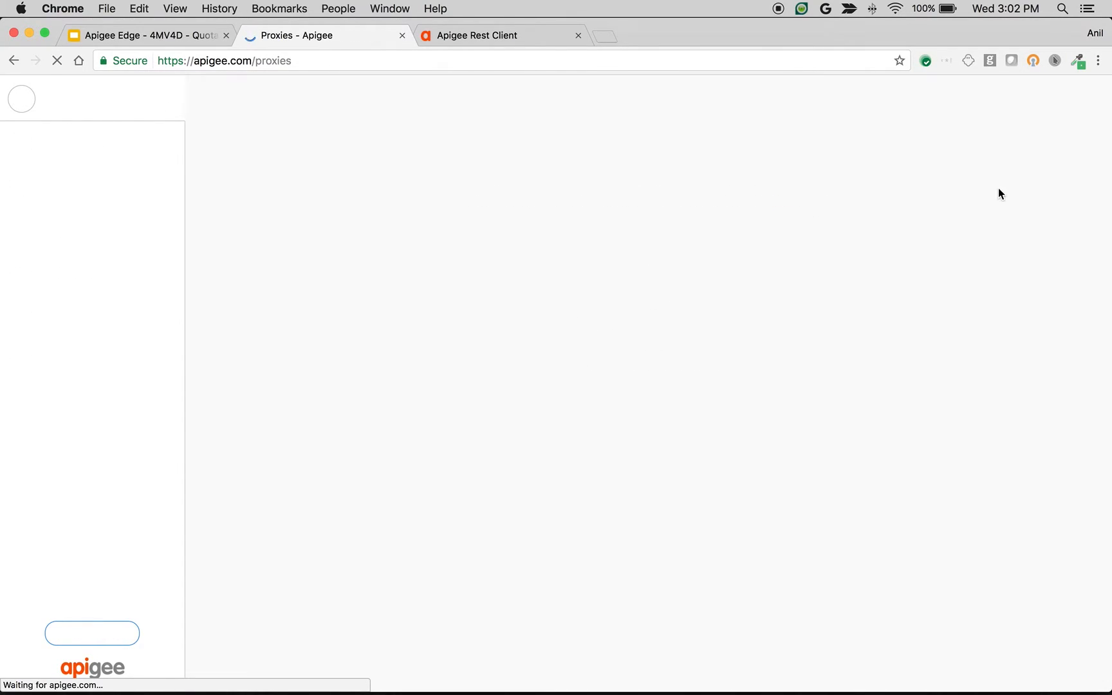
pyautogui.click(1048, 107)
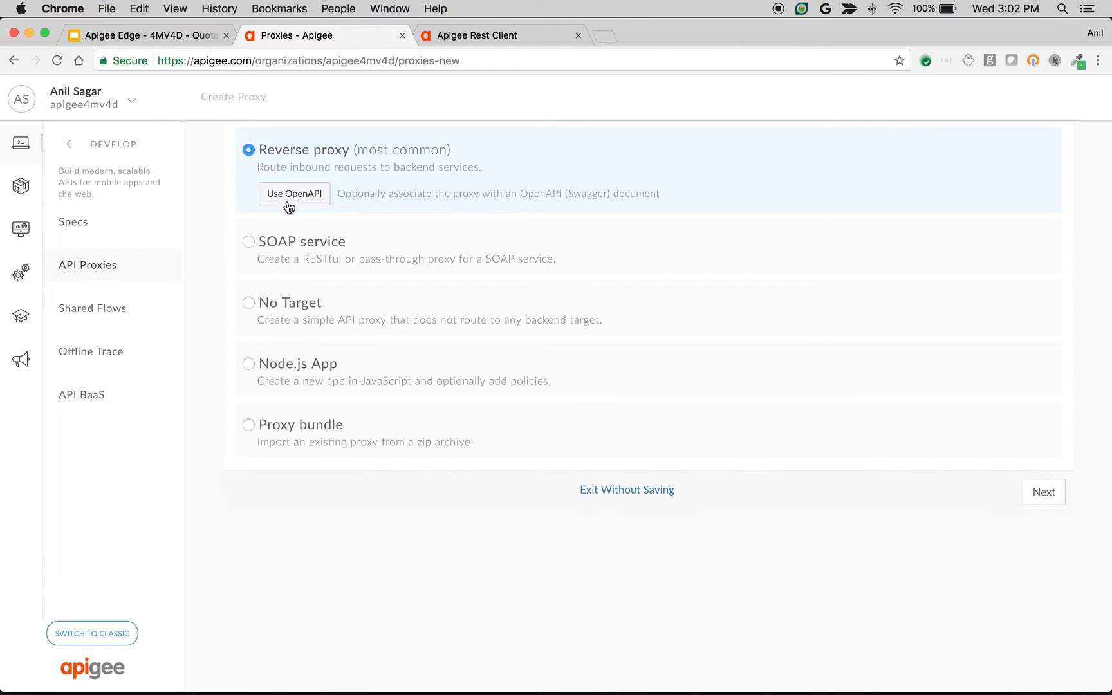
pyautogui.click(279, 307)
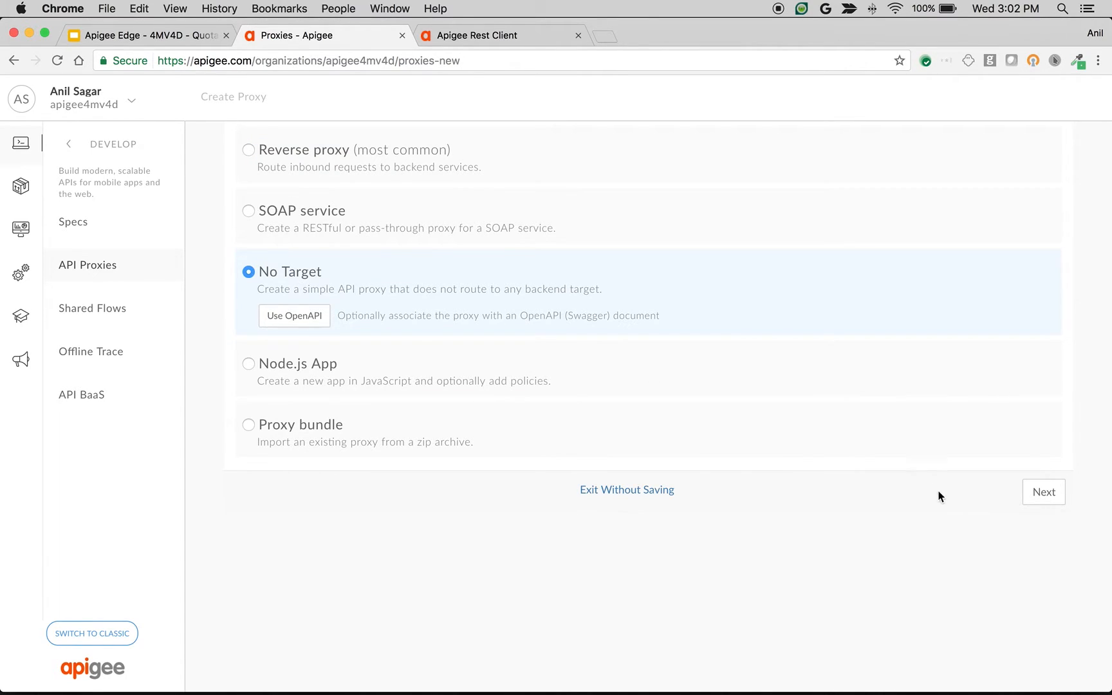
pyautogui.click(1043, 493)
pyautogui.click(425, 220)
pyautogui.press('super+a')
pyautogui.write('q')
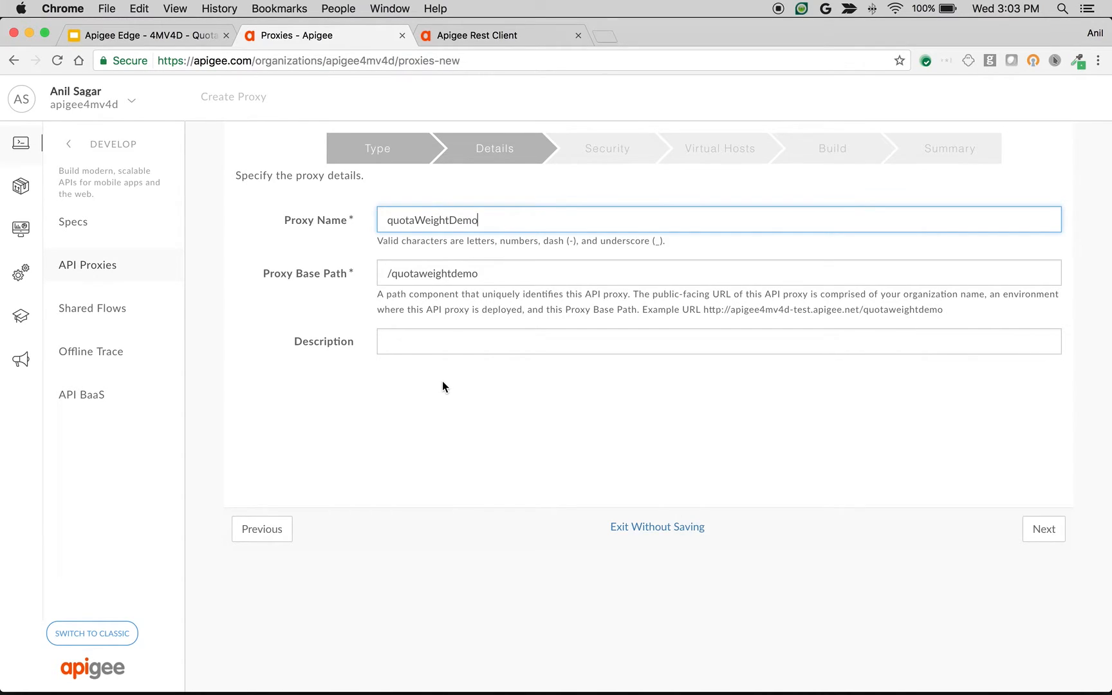
# Step: Set authorization to Pass through (none), accept all virtual hosts, and build and deploy the proxy to test
pyautogui.click(1043, 529)
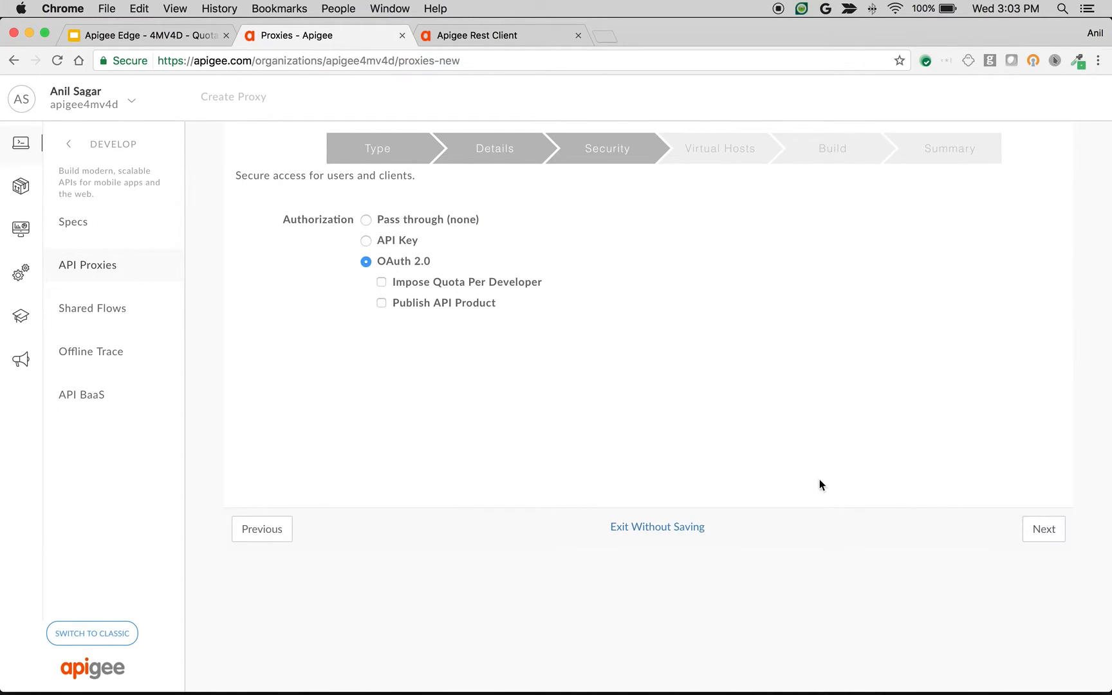
pyautogui.click(414, 222)
pyautogui.click(1041, 529)
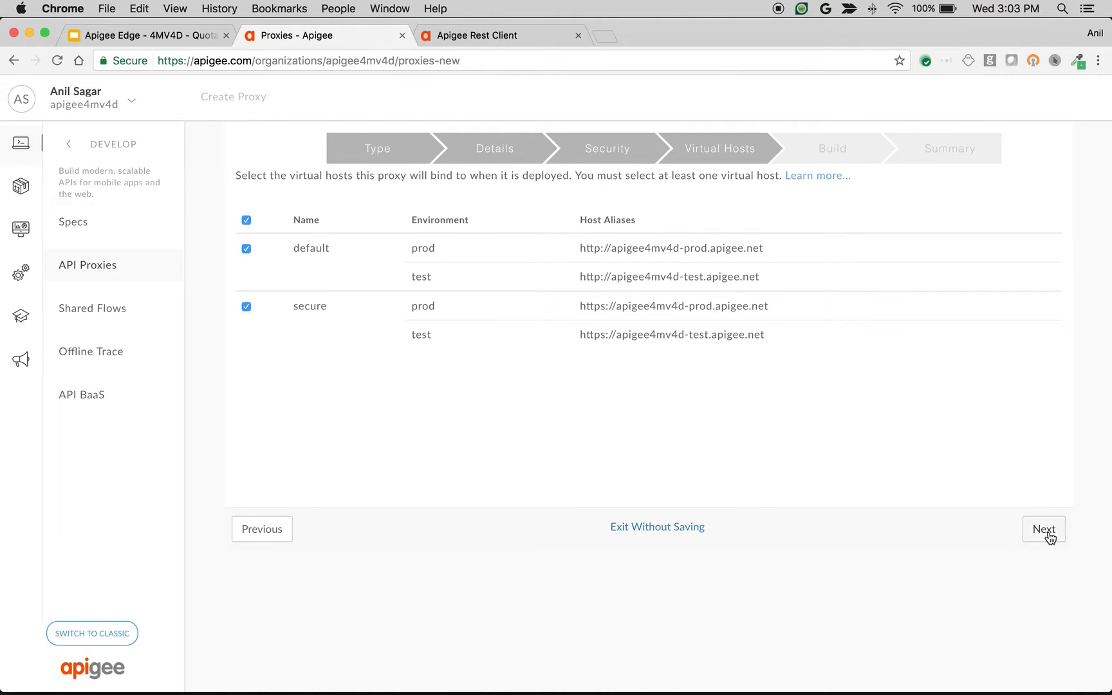
pyautogui.click(1043, 529)
pyautogui.click(984, 530)
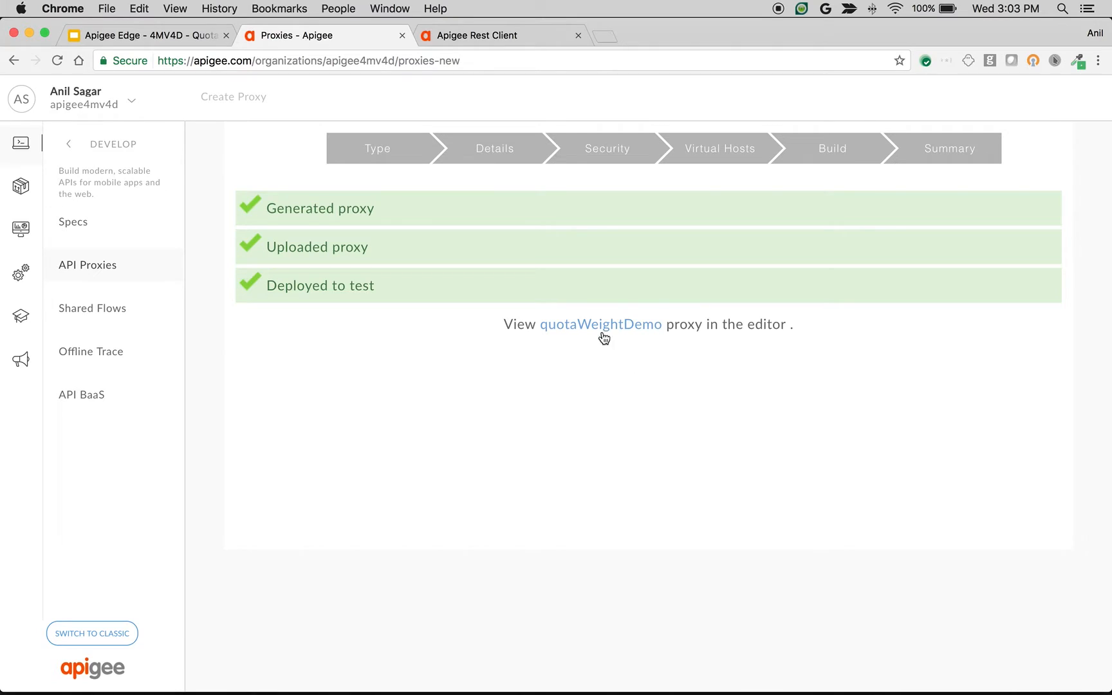
# Step: Open the quotaWeightDemo proxy for development and add a new JavaScript policy to the PreFlow request
pyautogui.click(608, 328)
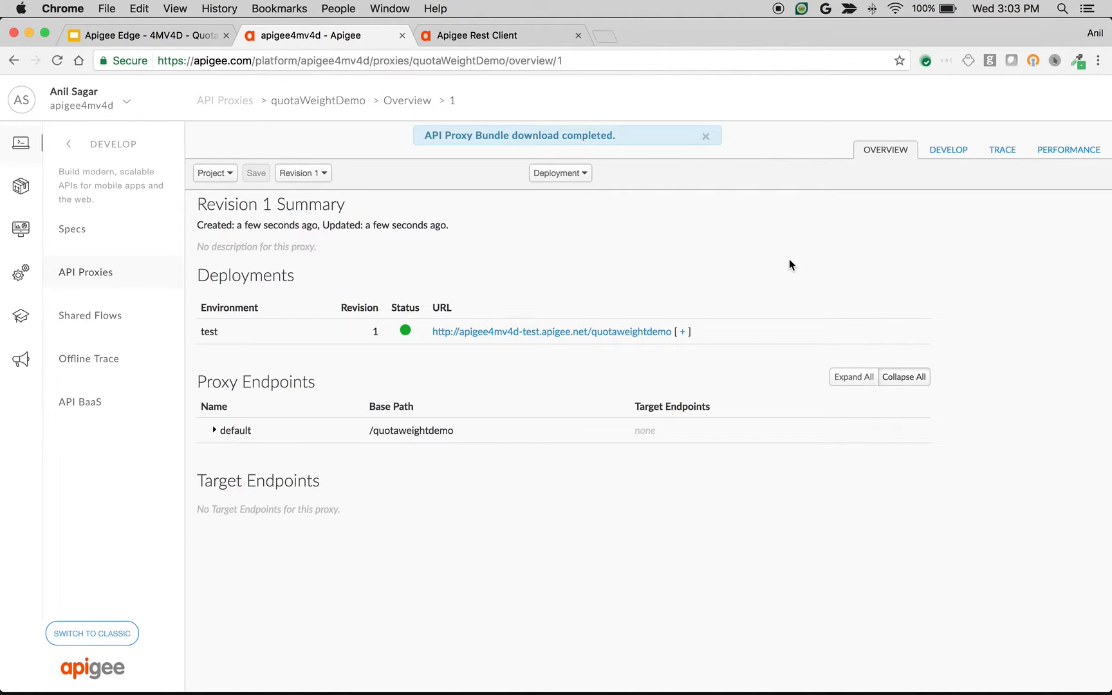
pyautogui.click(961, 152)
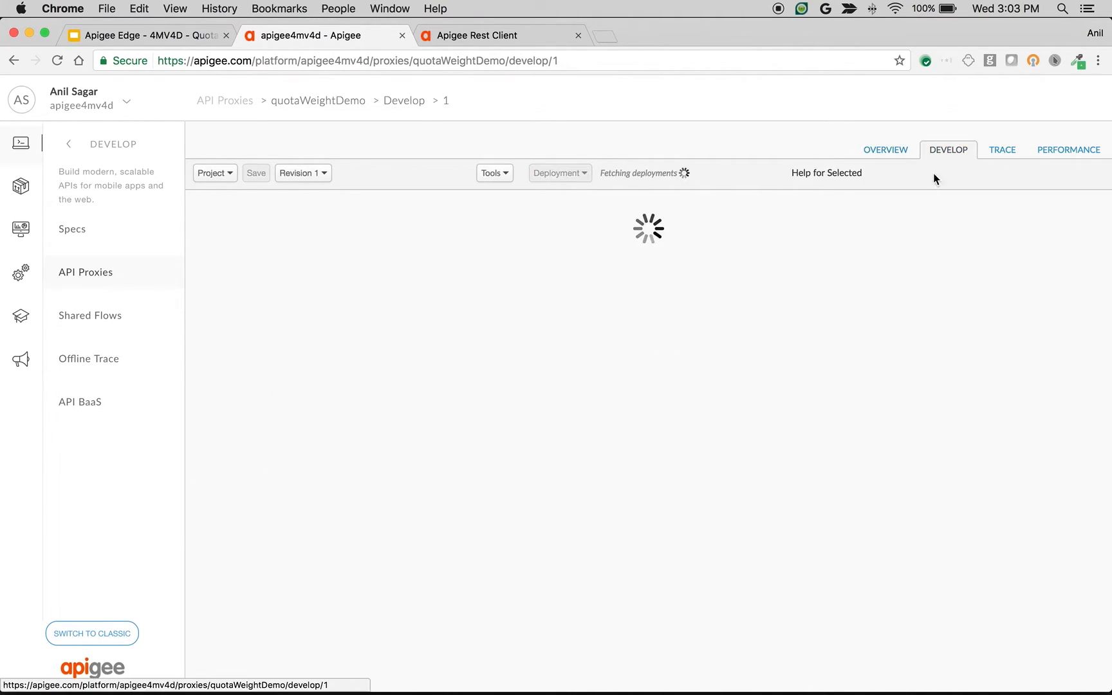
pyautogui.moveTo(624, 301); pyautogui.dragTo(640, 424)
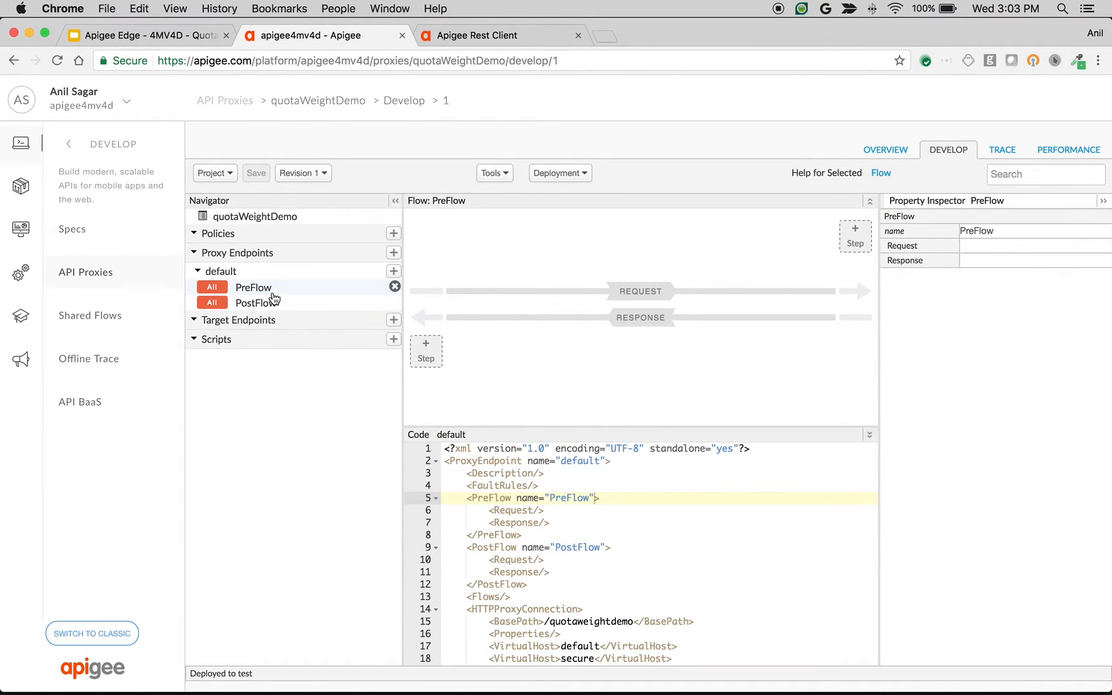
pyautogui.click(849, 244)
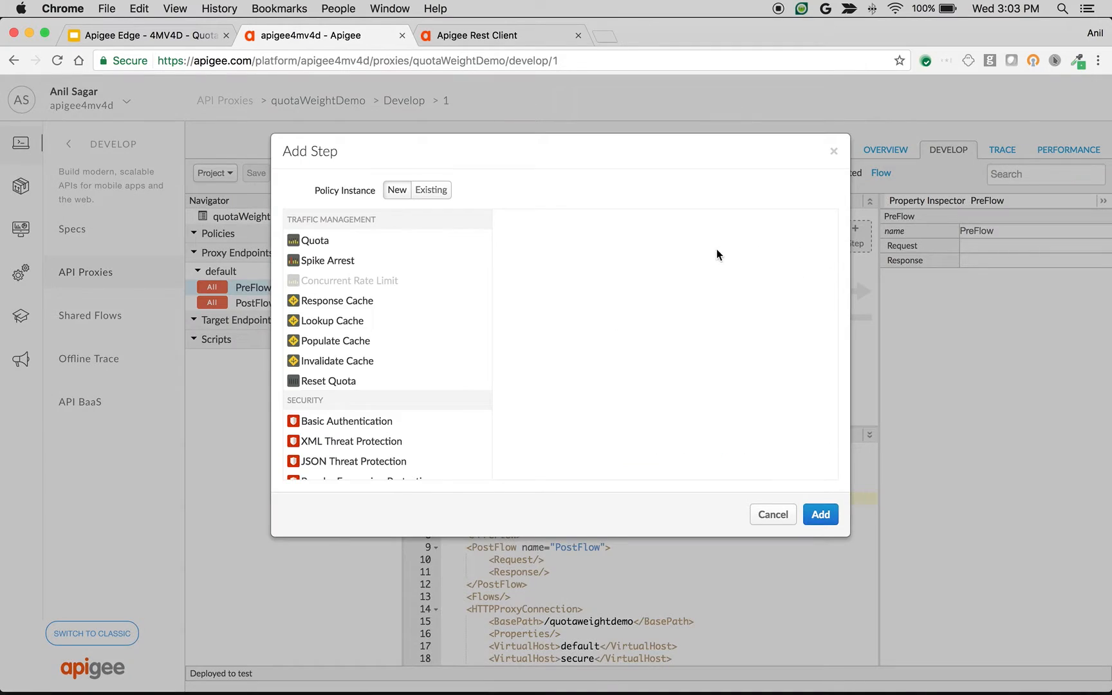
pyautogui.scroll(-5, 384, 287)
pyautogui.scroll(-5, 384, 293)
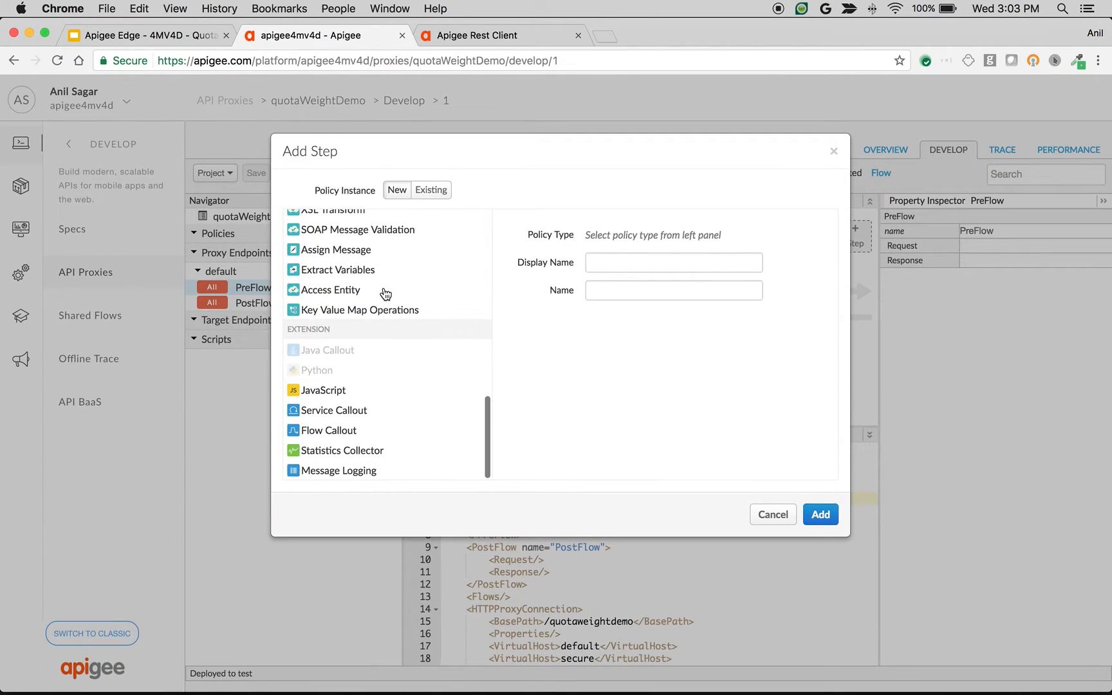
pyautogui.click(323, 390)
pyautogui.click(816, 514)
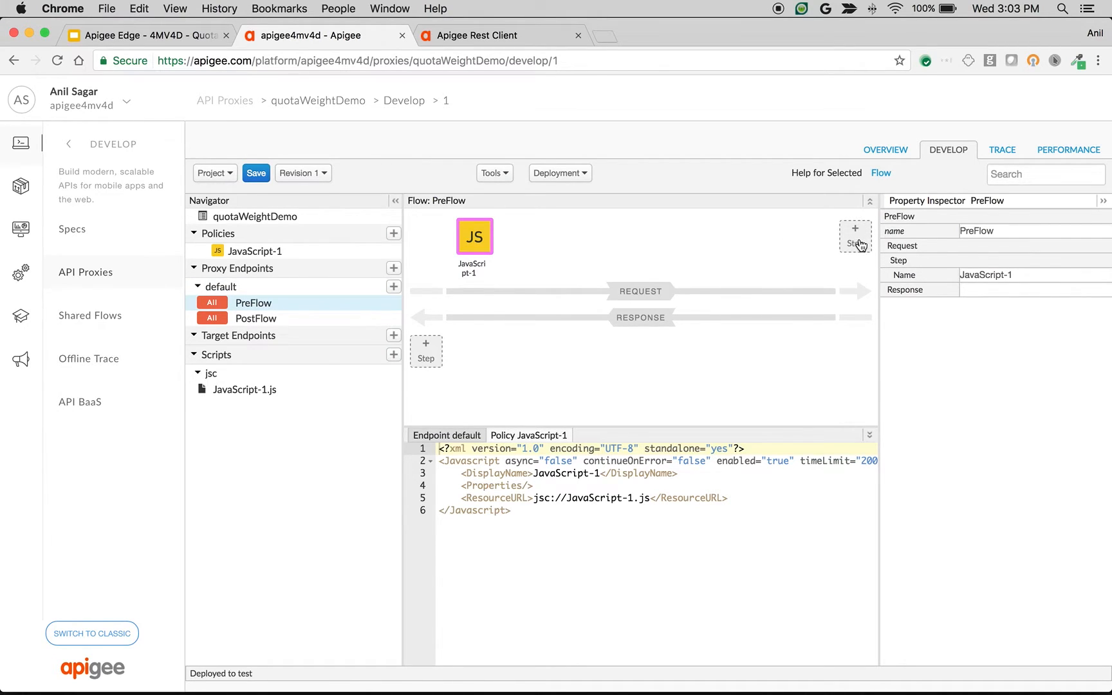
pyautogui.click(860, 244)
pyautogui.scroll(-10, 423, 287)
pyautogui.scroll(-2, 396, 340)
pyautogui.click(792, 517)
# Step: Fill JavaScript-1.js with the TextMate script that sets messageWeight to 1, or to 2 for POST requests
pyautogui.click(247, 389)
pyautogui.click(424, 425)
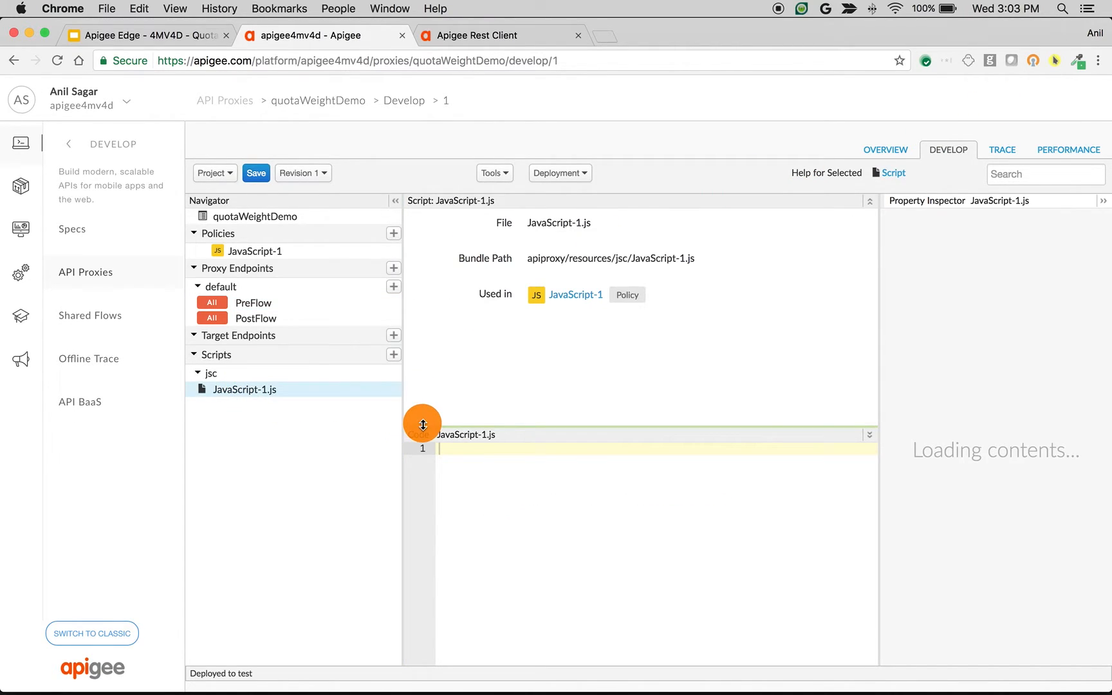
pyautogui.press('super+Tab')
pyautogui.press('super+Tab')
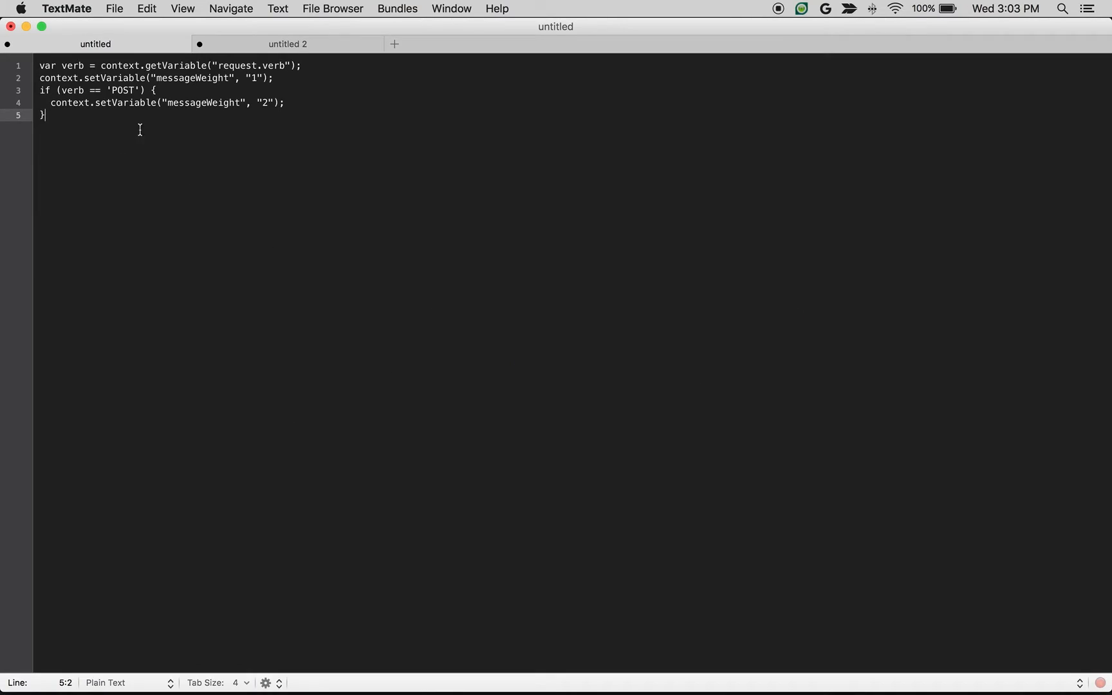
pyautogui.press('super+a')
pyautogui.press('super+c')
pyautogui.press('super+Tab')
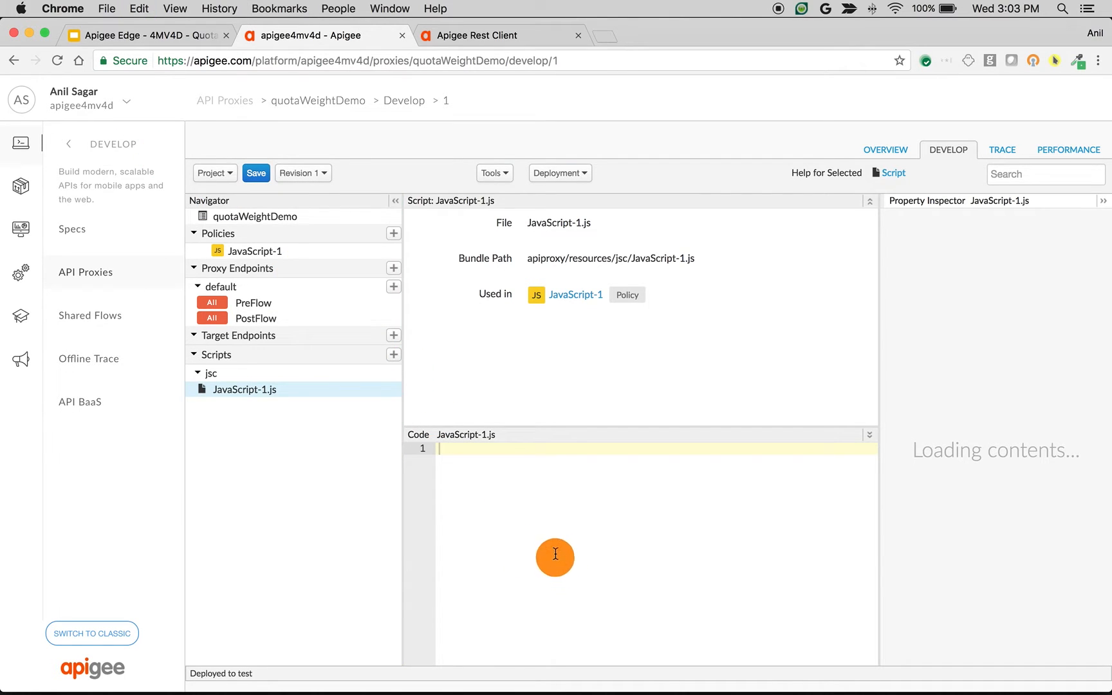
pyautogui.press('super+v')
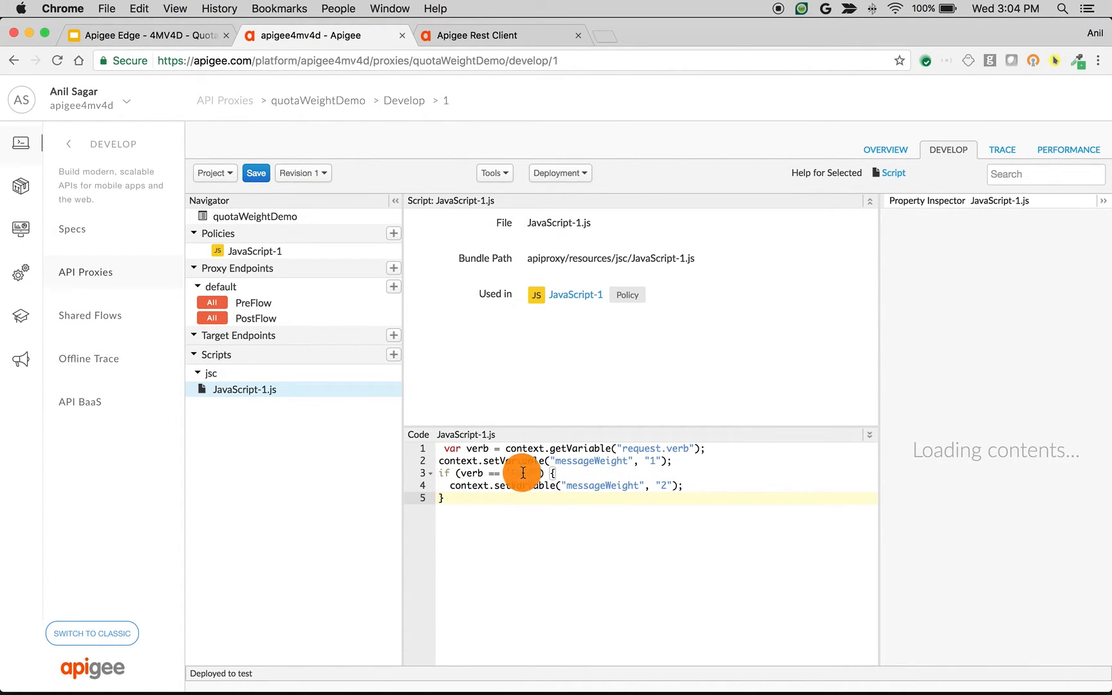
pyautogui.click(650, 460)
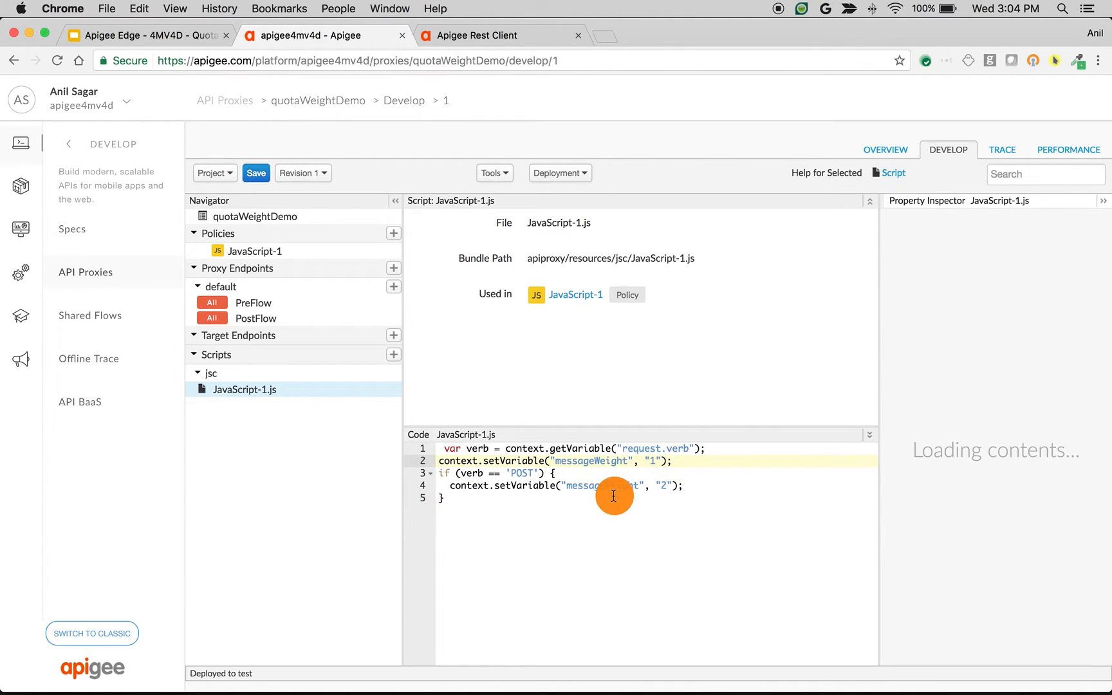
# Step: Add a new Quota policy to the PreFlow request after the JavaScript policy
pyautogui.click(284, 301)
pyautogui.click(849, 243)
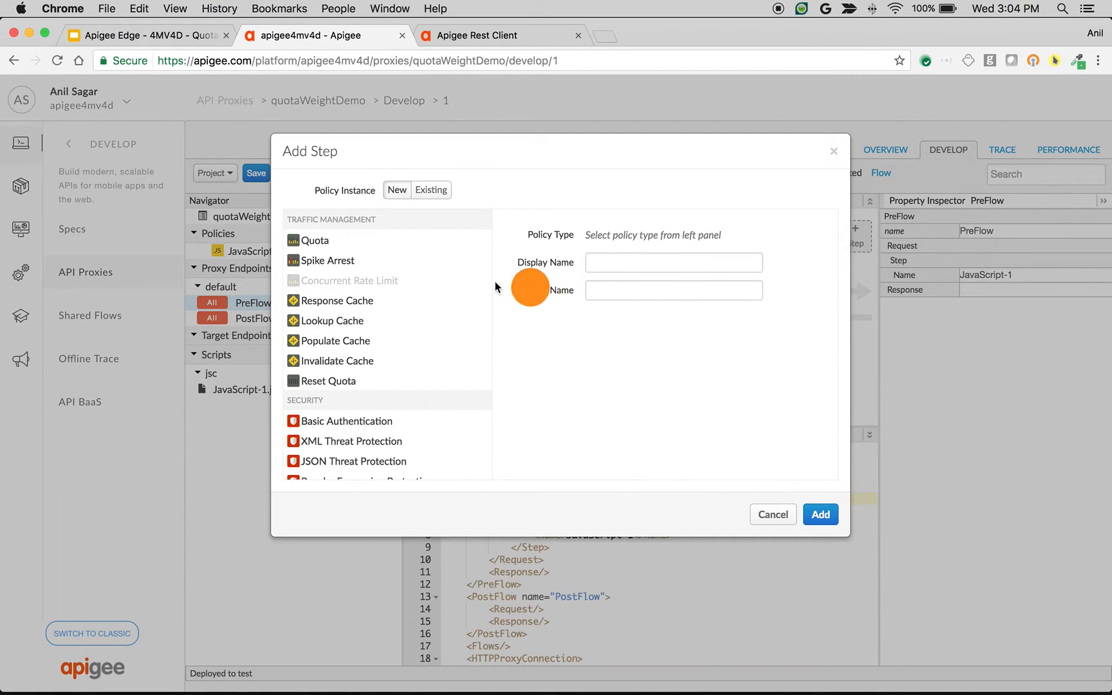
pyautogui.click(344, 241)
pyautogui.click(822, 517)
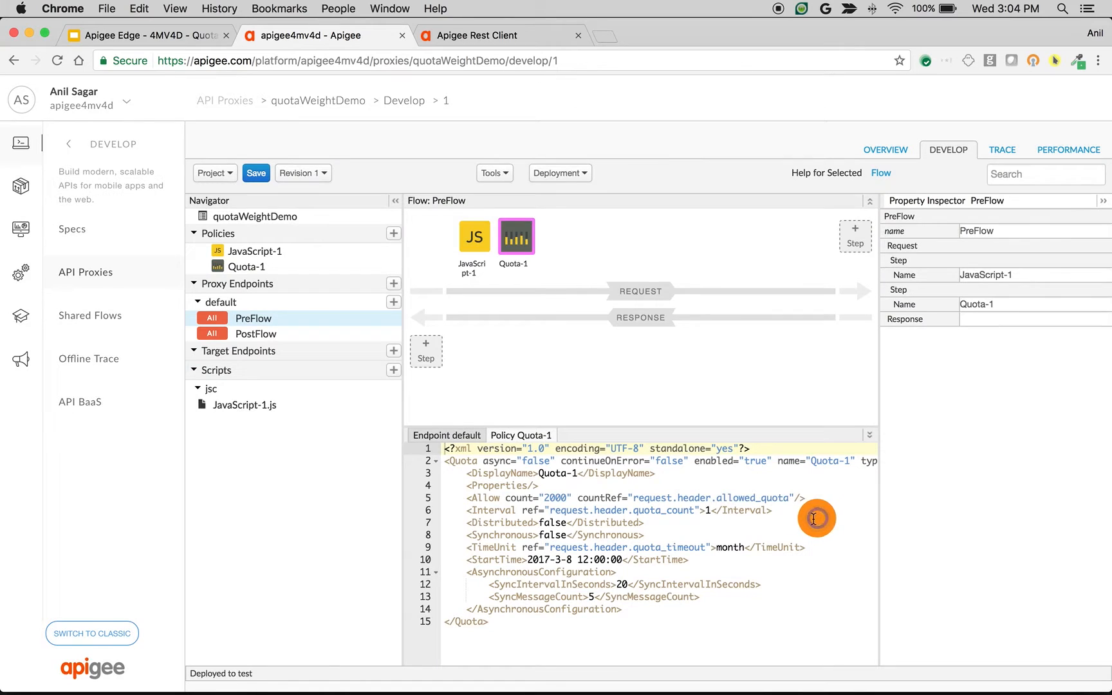
# Step: Replace the Quota-1 policy XML with TextMate's second document, allowing count 4 per 1 minute with MessageWeight ref messageWeight
pyautogui.press('super+Tab')
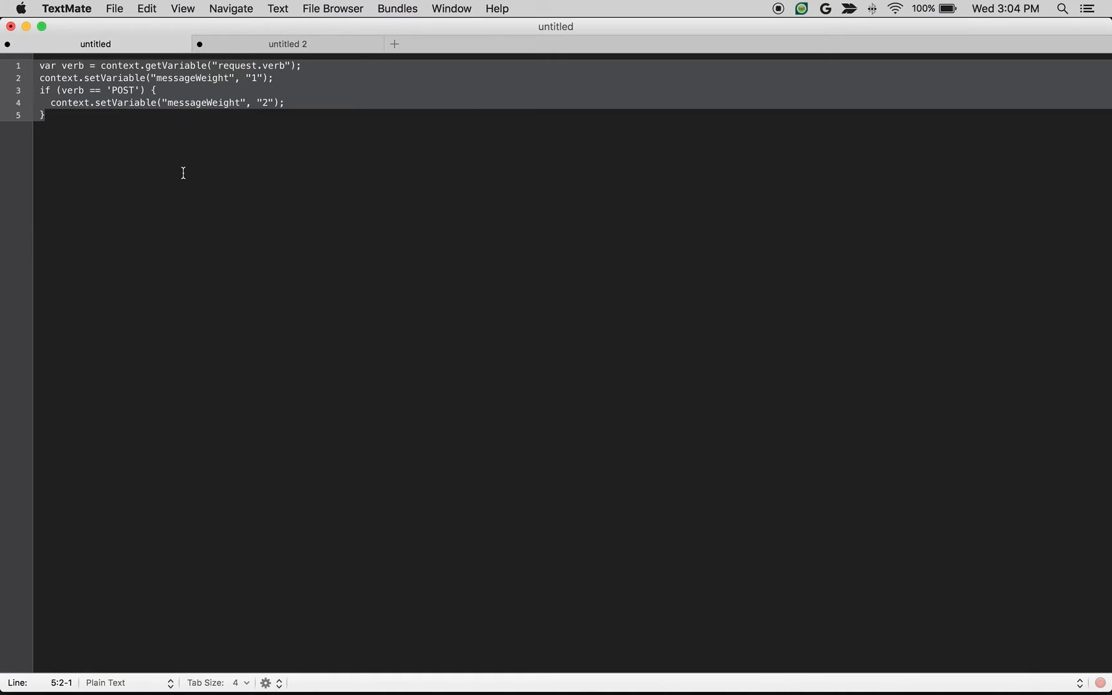
pyautogui.click(285, 44)
pyautogui.press('super+a')
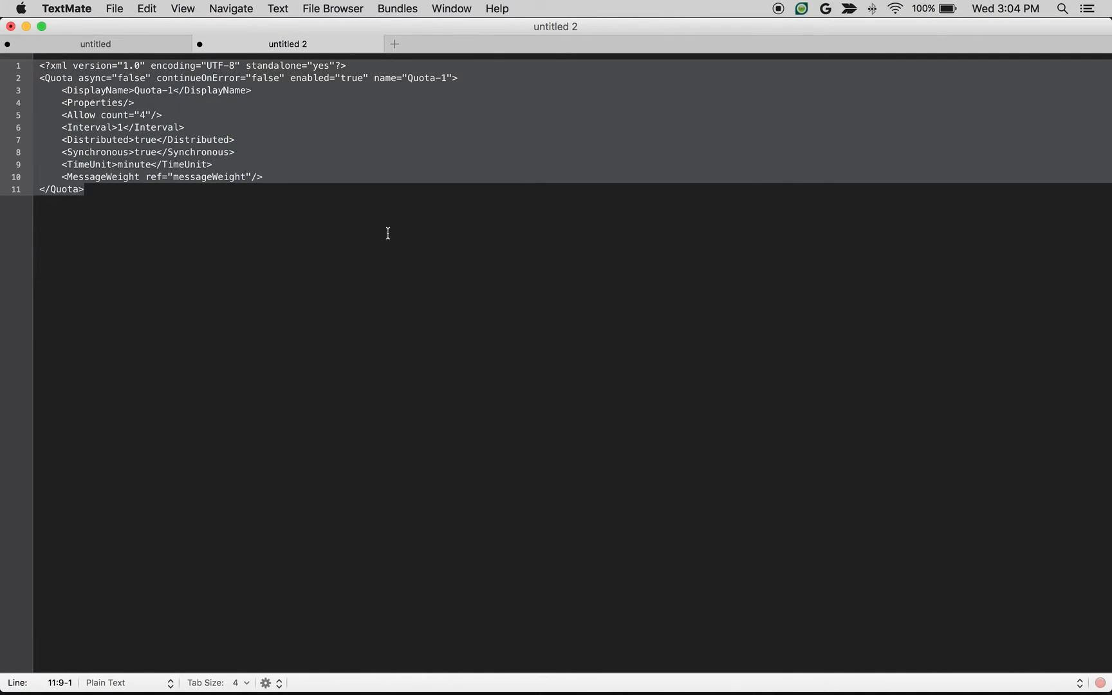
pyautogui.press('super+c')
pyautogui.press('super+Tab')
pyautogui.click(515, 611)
pyautogui.press('super+a')
pyautogui.press('super+v')
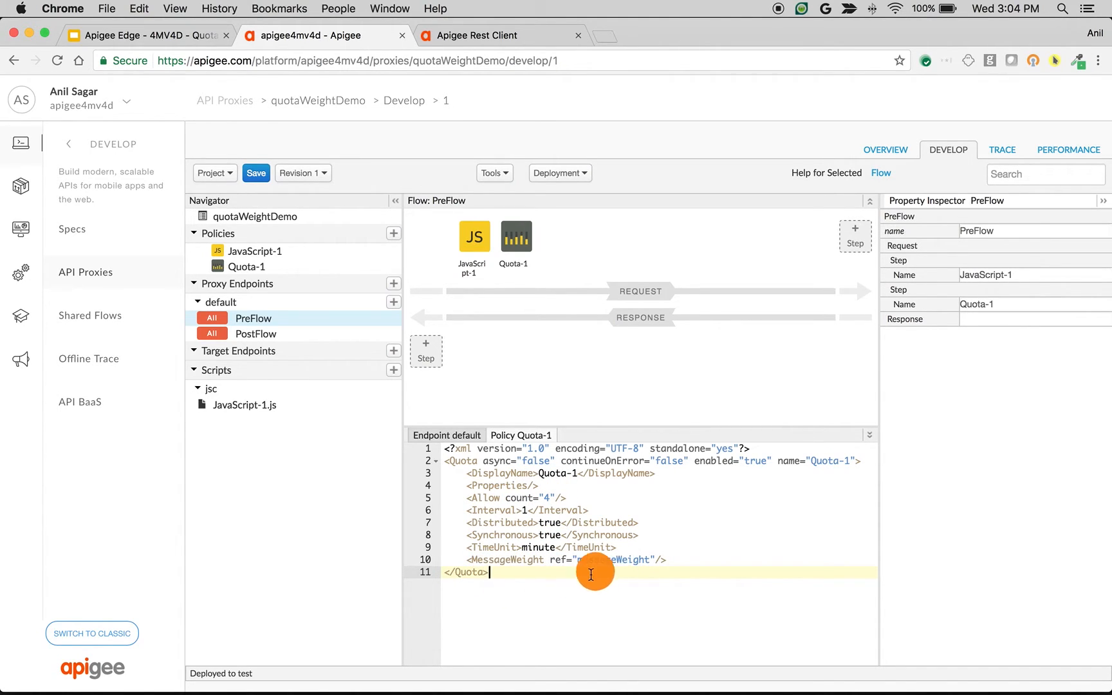
# Step: Save the proxy after reviewing JavaScript-1.js, and start a trace session for revision 1 in the test environment
pyautogui.click(461, 237)
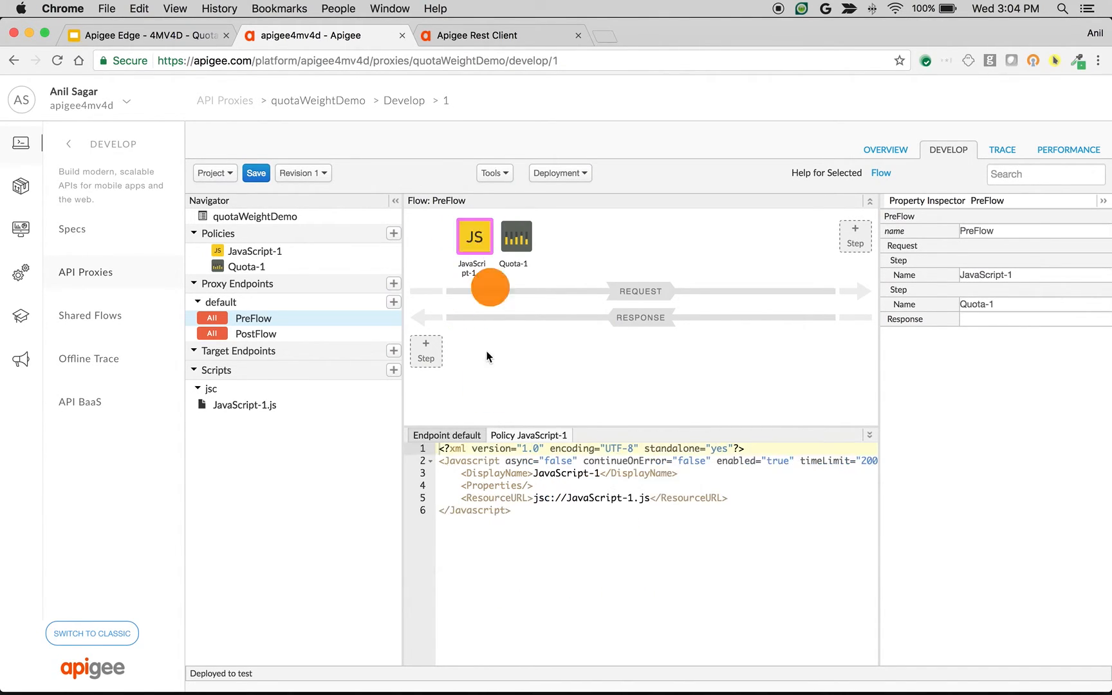
pyautogui.click(260, 405)
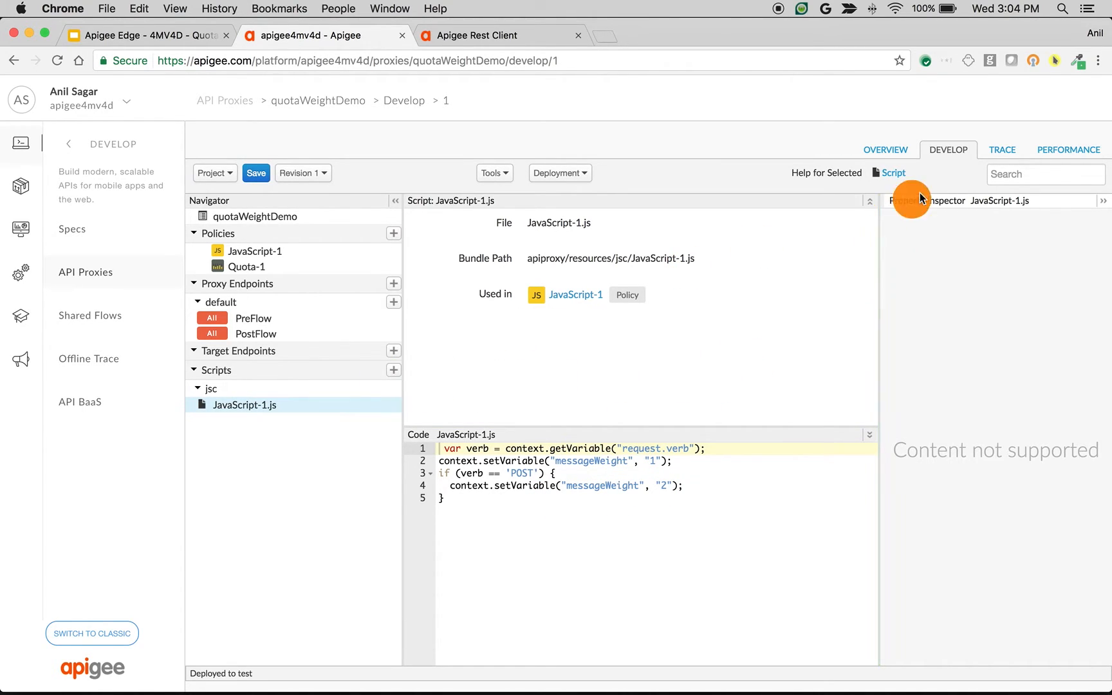
pyautogui.click(257, 175)
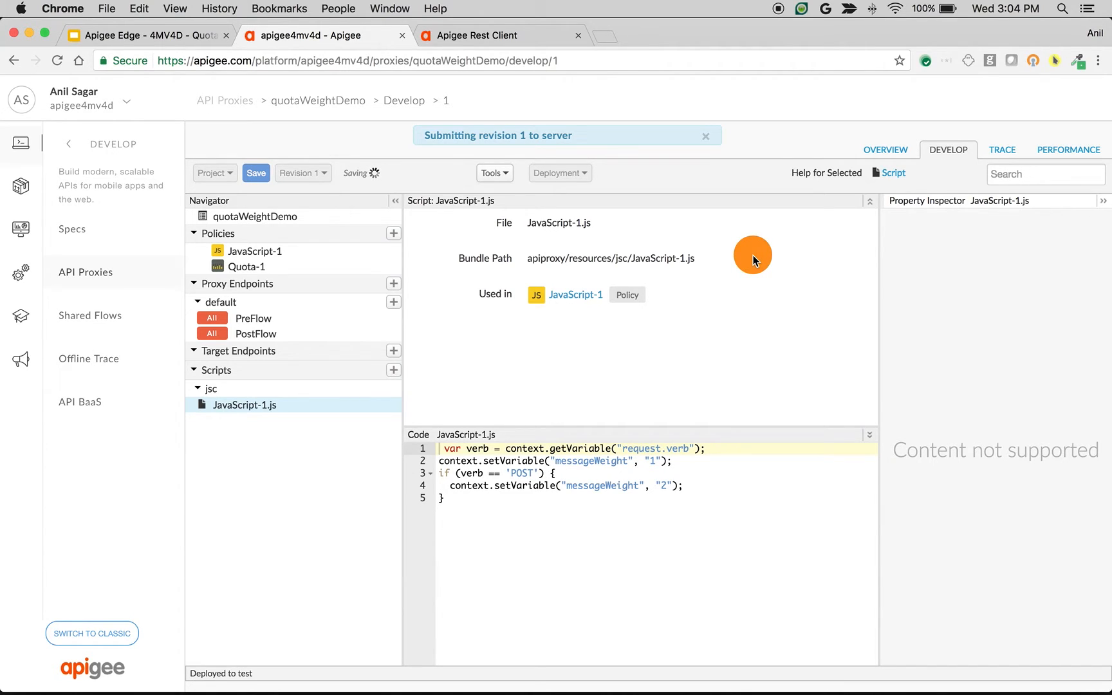
pyautogui.click(1023, 150)
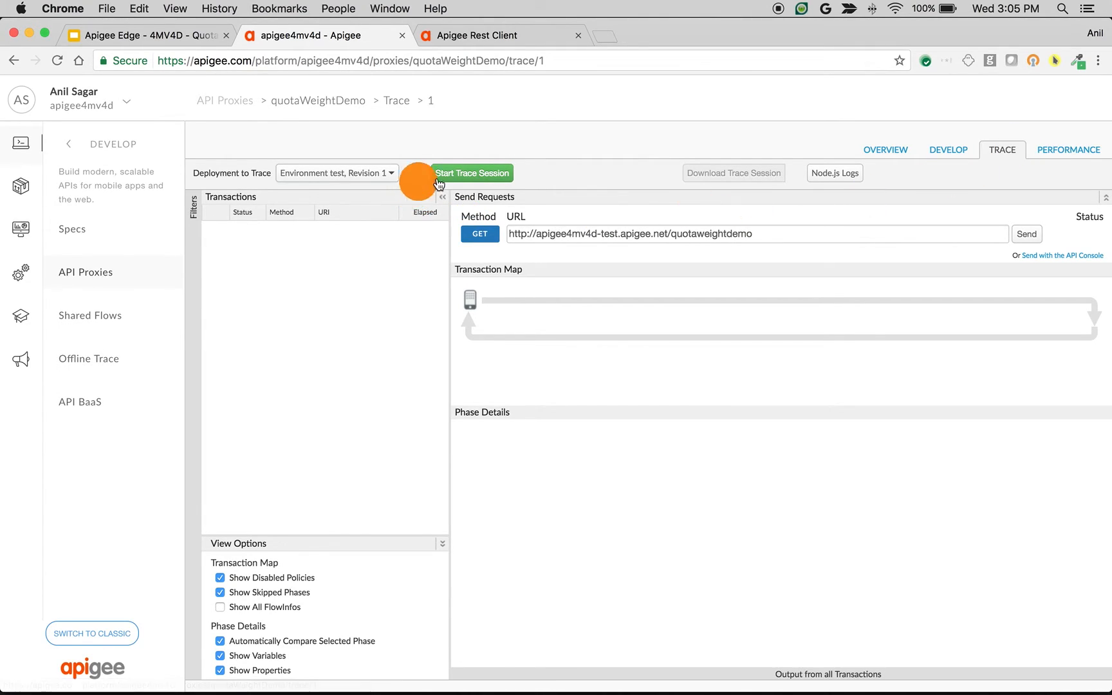
pyautogui.click(468, 173)
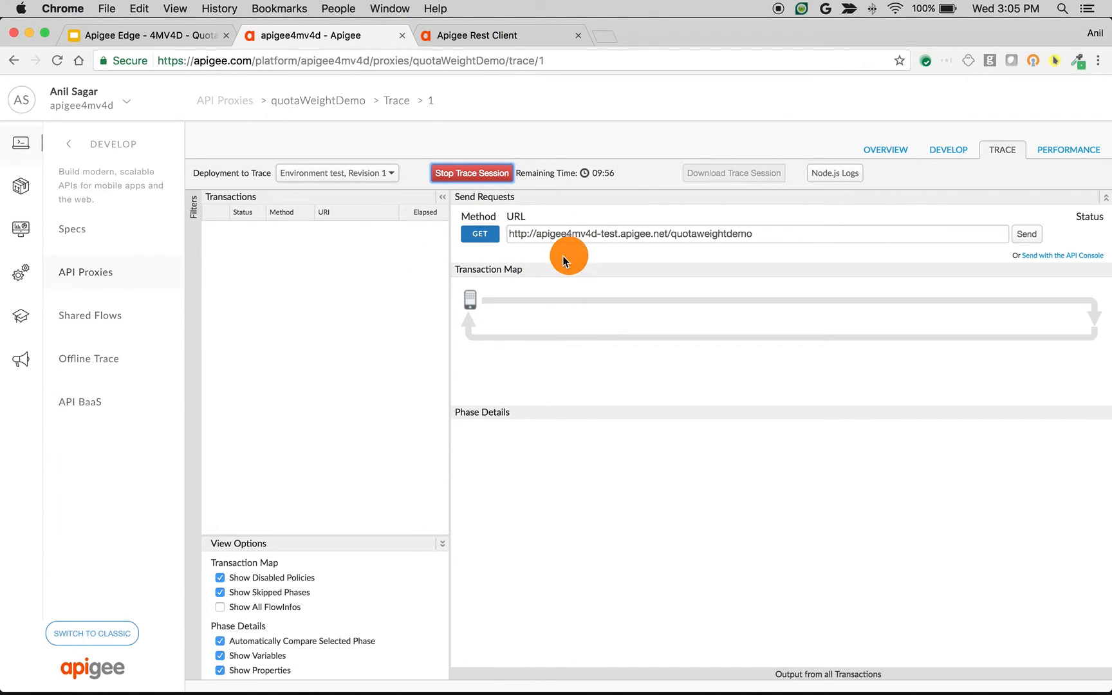
pyautogui.click(464, 35)
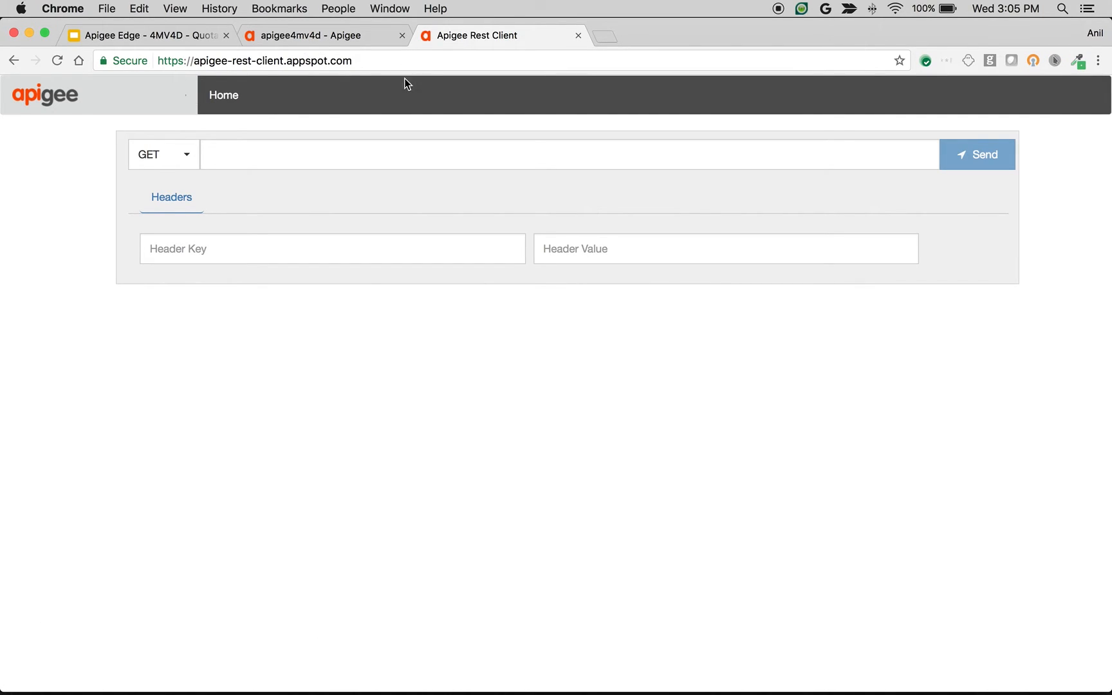
pyautogui.click(164, 154)
pyautogui.click(164, 207)
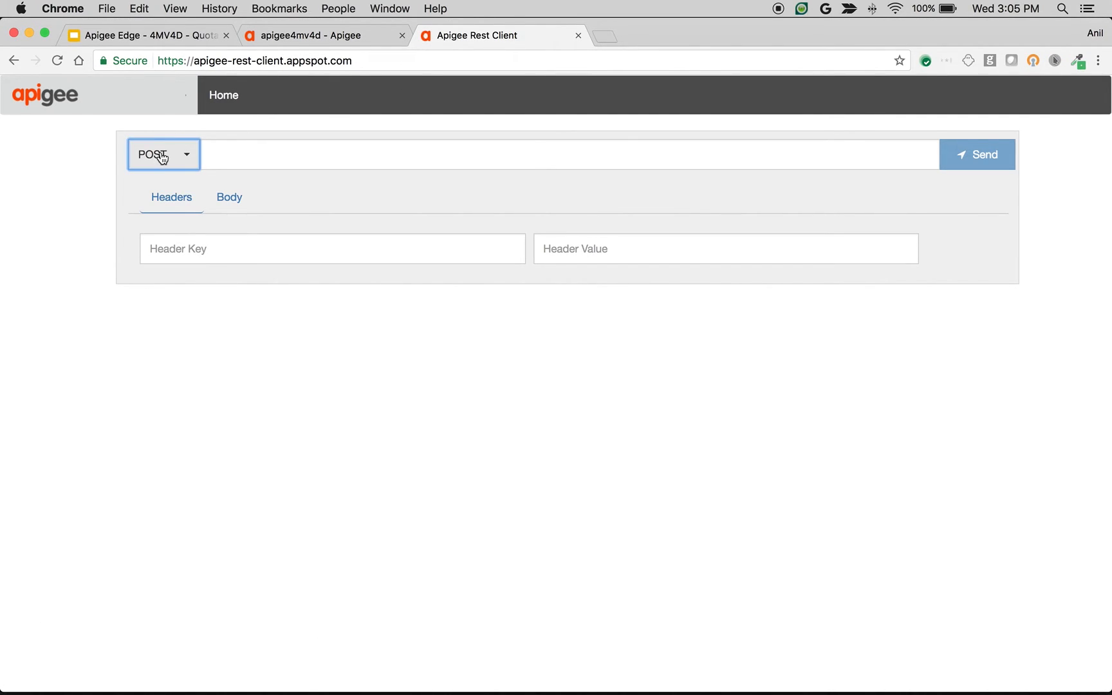
pyautogui.click(311, 39)
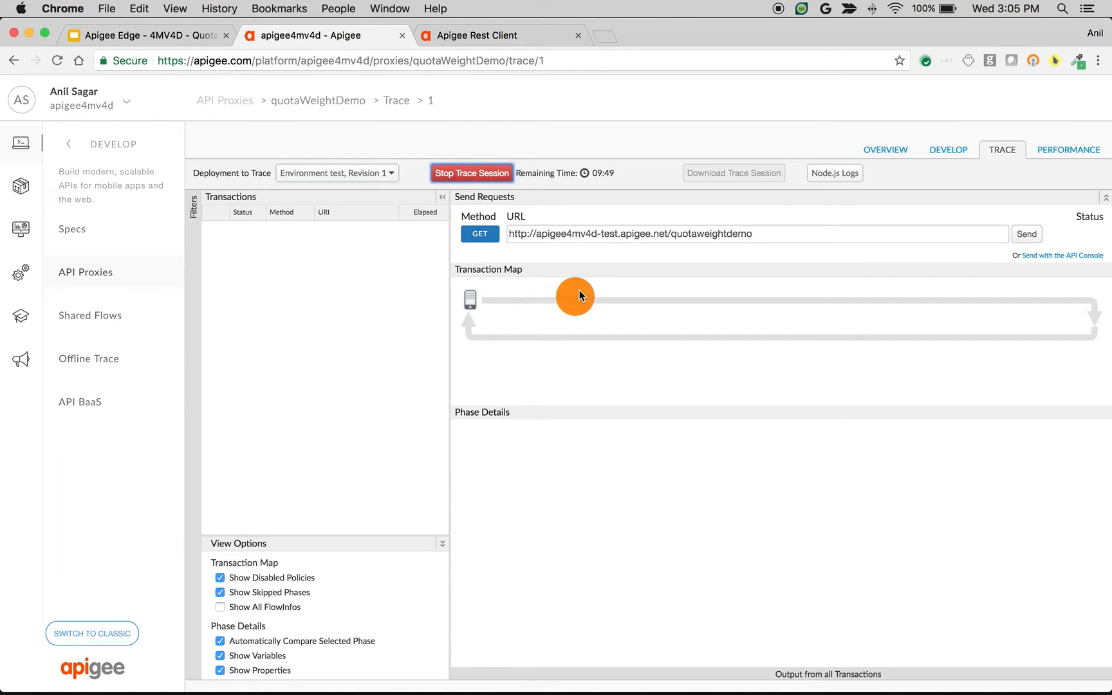
pyautogui.tripleClick(588, 232)
pyautogui.click(450, 36)
pyautogui.click(271, 161)
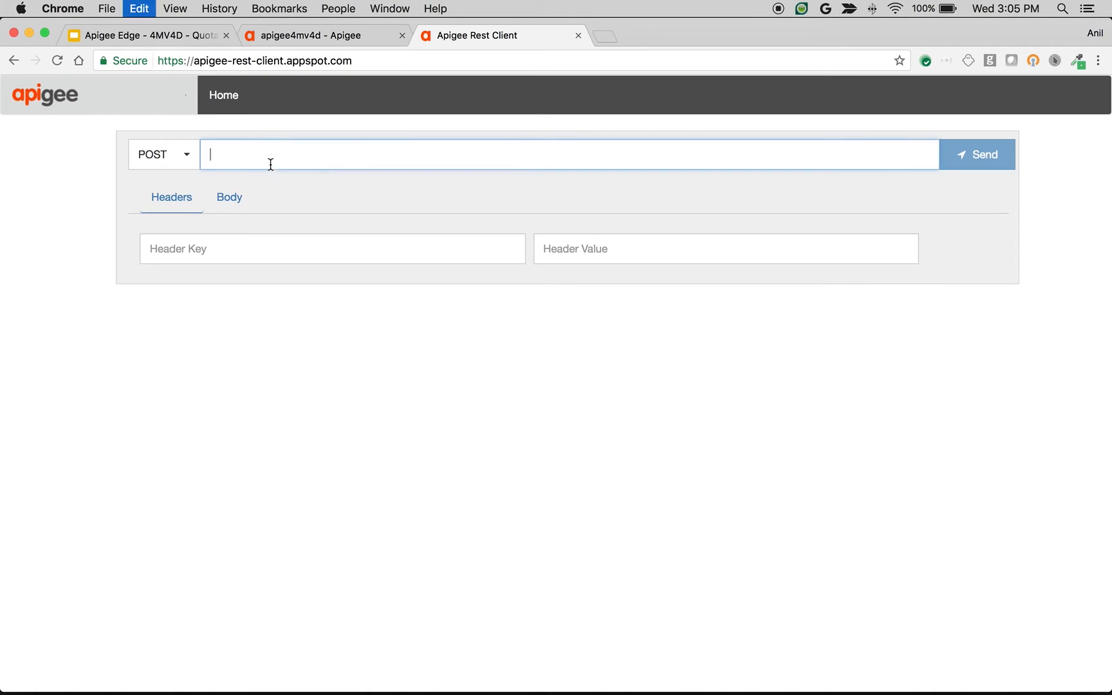
pyautogui.press('super+v')
# Step: Send the POST request three times and examine the first POST transaction in the trace session
pyautogui.click(985, 161)
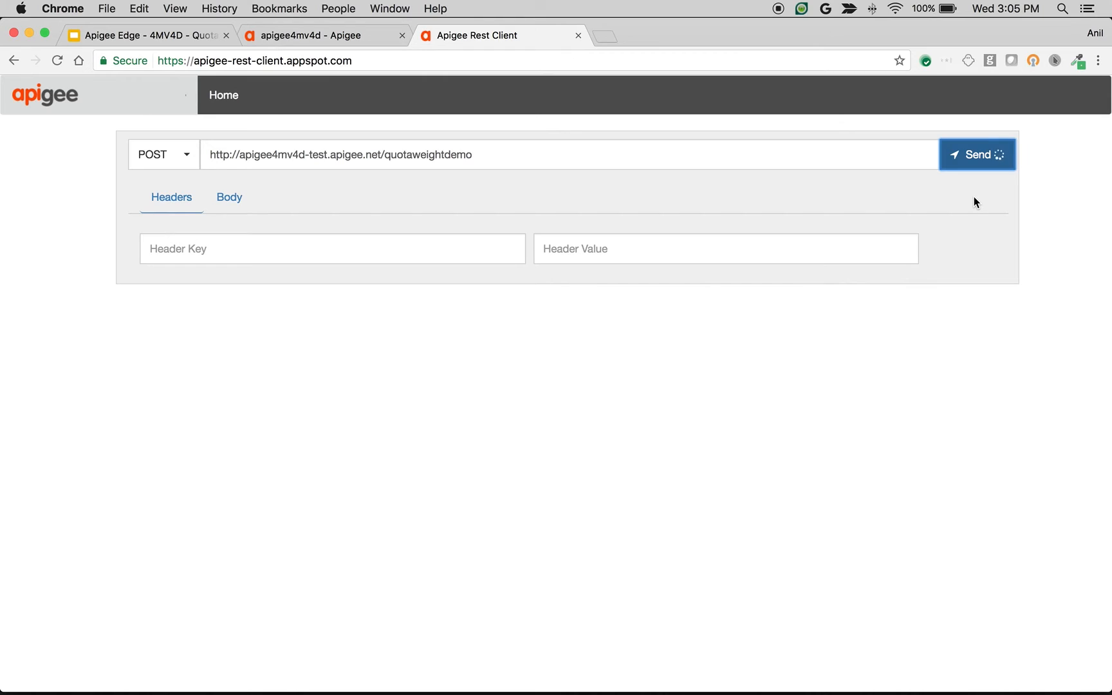
pyautogui.click(970, 164)
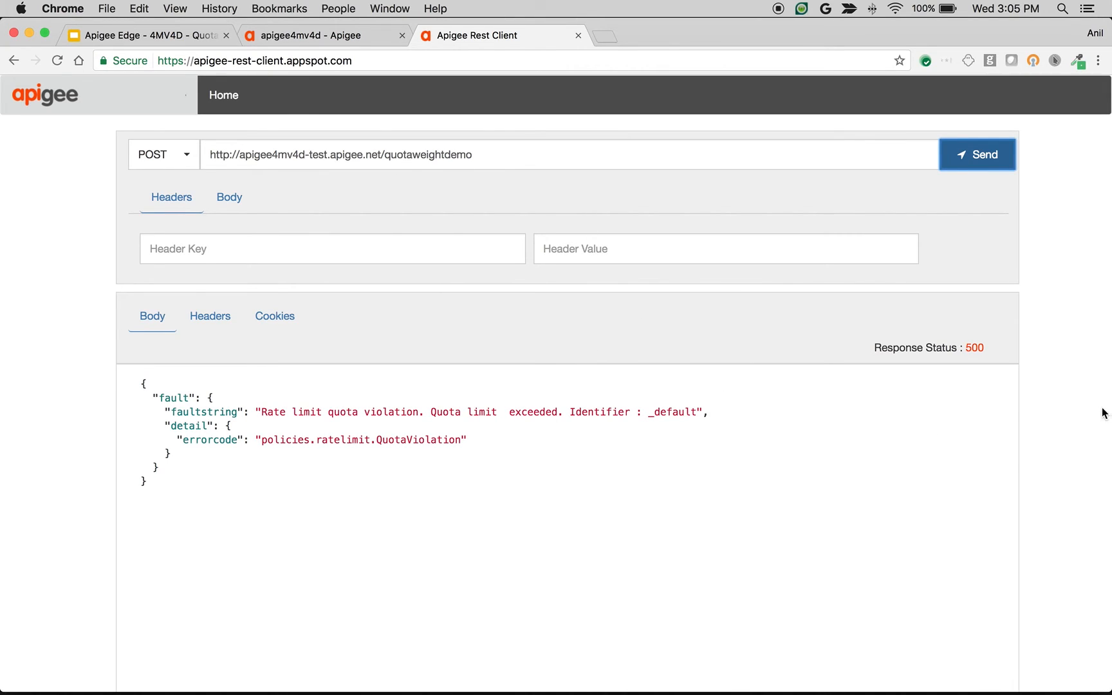
pyautogui.click(351, 37)
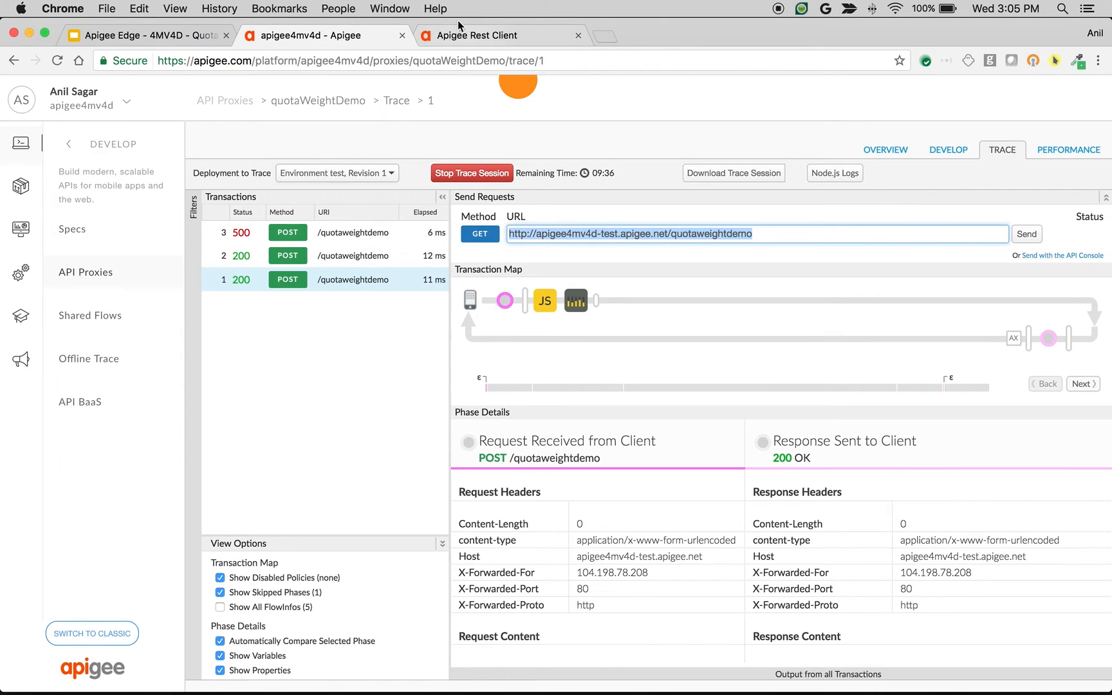
pyautogui.click(473, 36)
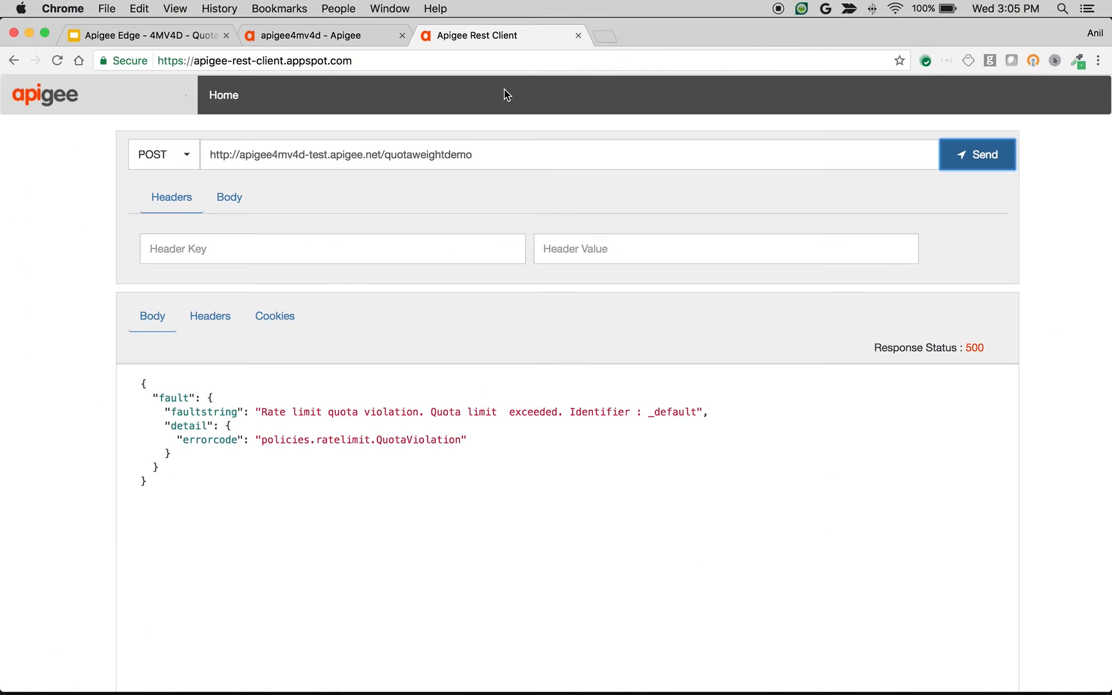
pyautogui.click(294, 40)
pyautogui.click(339, 280)
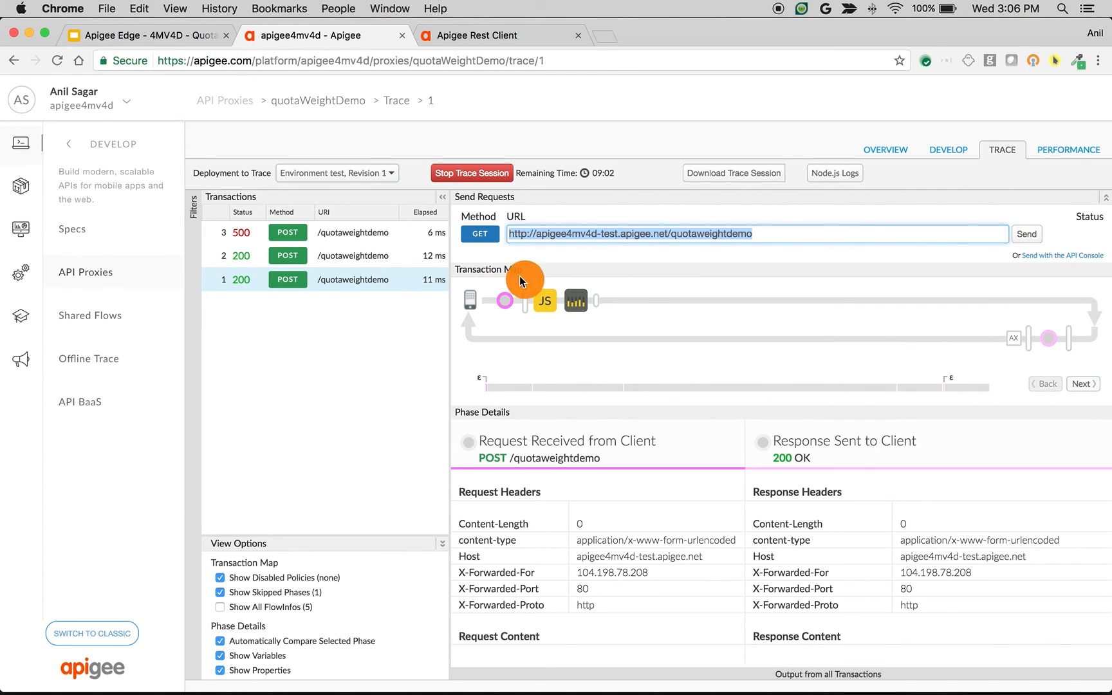
# Step: Send three GET requests to the quotaweightdemo URL from the trace session
pyautogui.click(1028, 242)
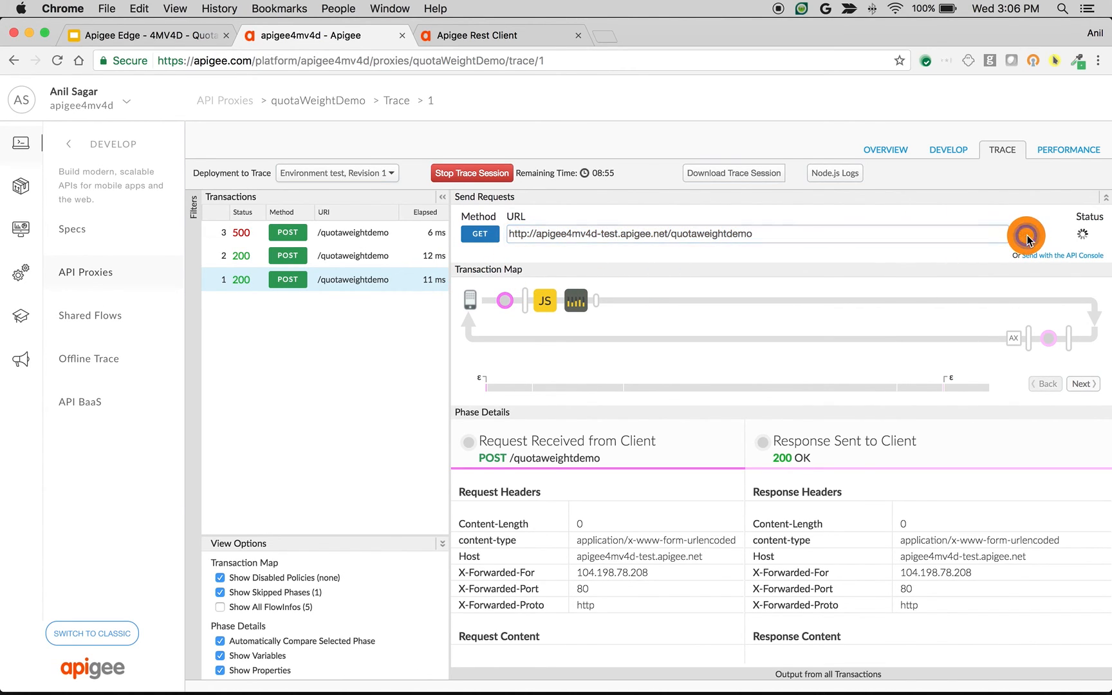
pyautogui.click(1026, 240)
pyautogui.click(1028, 241)
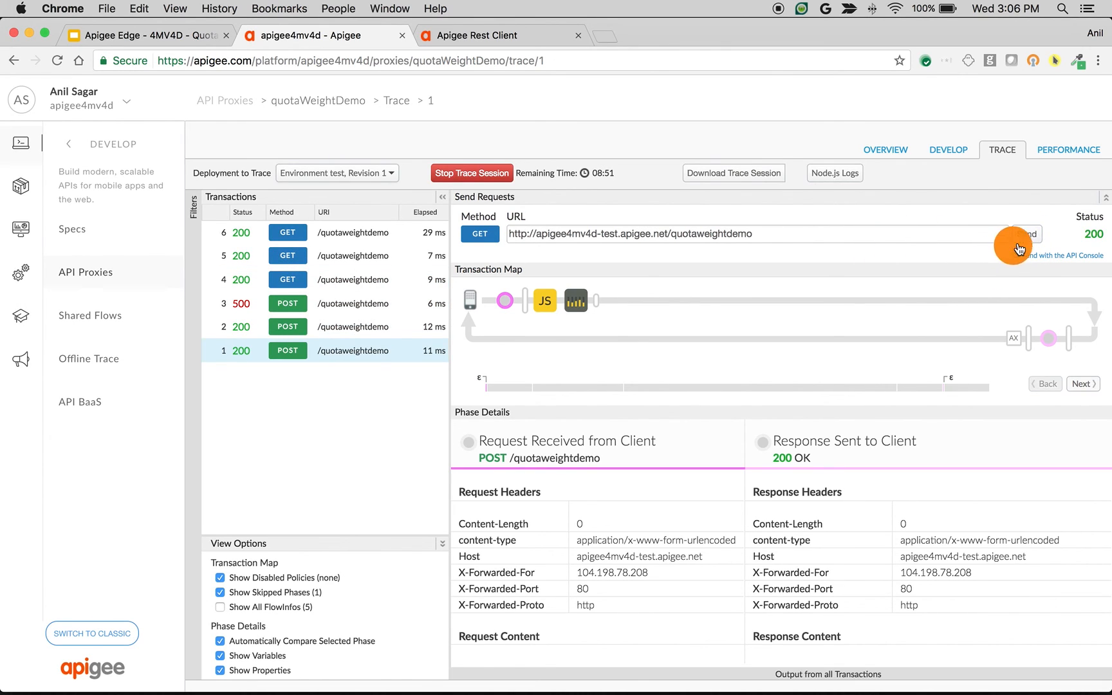